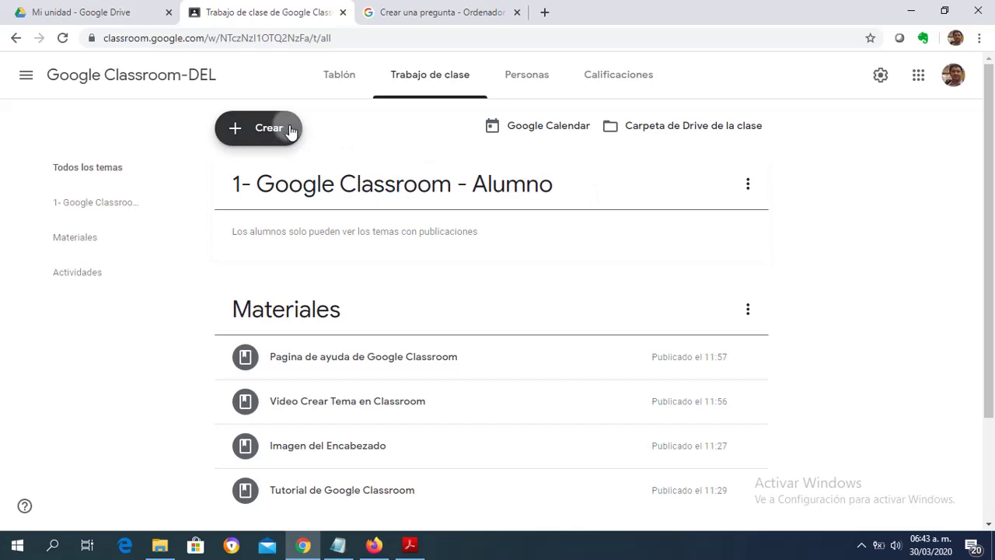
Create a new question for the class with the title "Inicio de sesión".
click(291, 131)
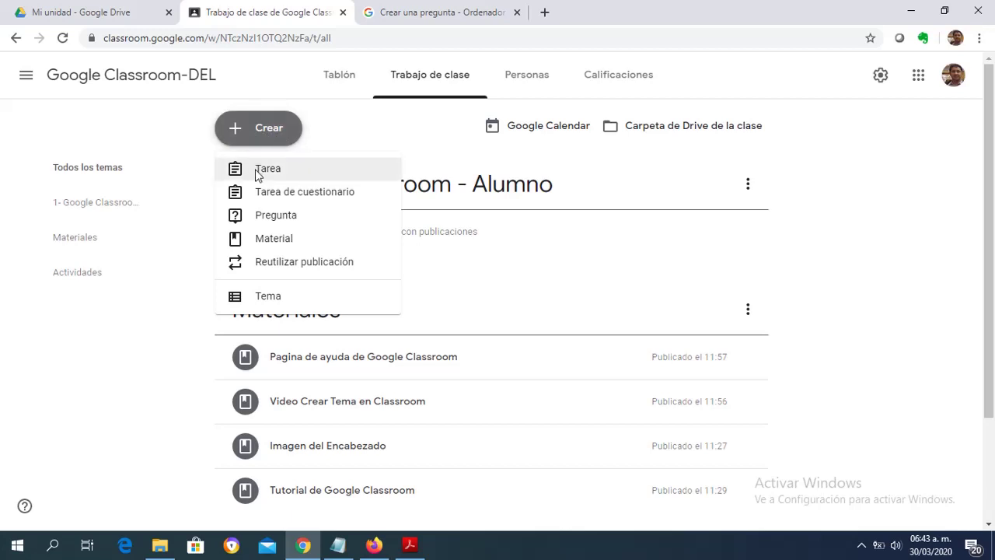
click(253, 225)
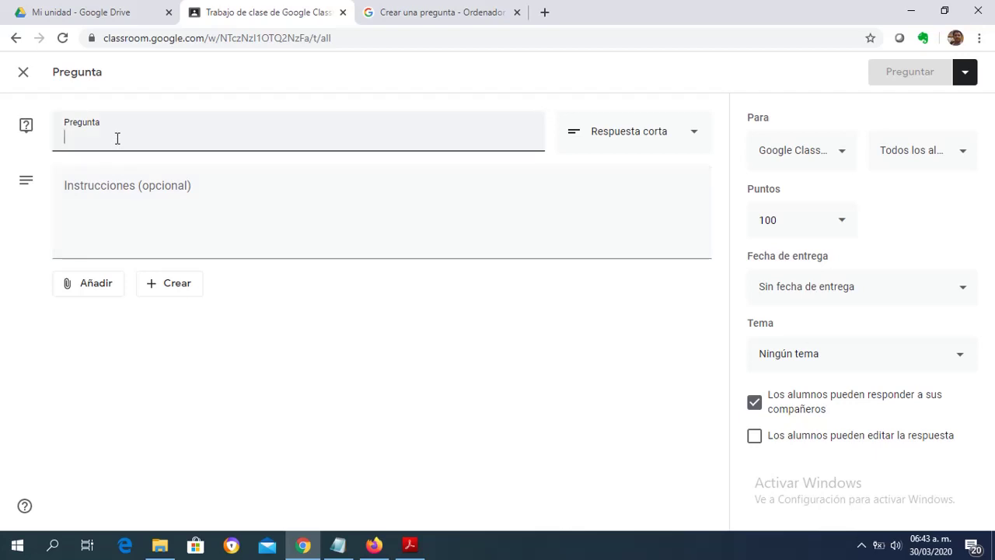
text(Inicio de )
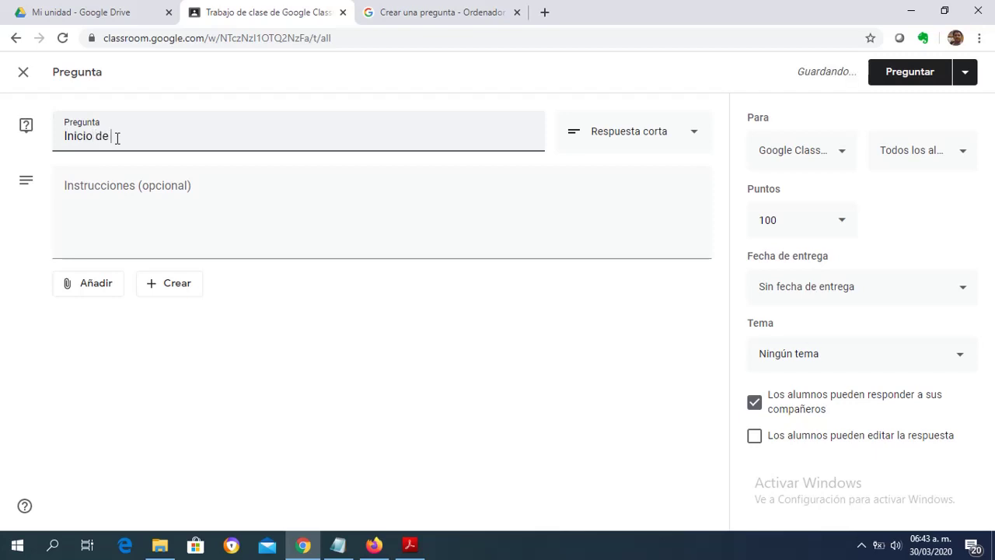
text(sesión)
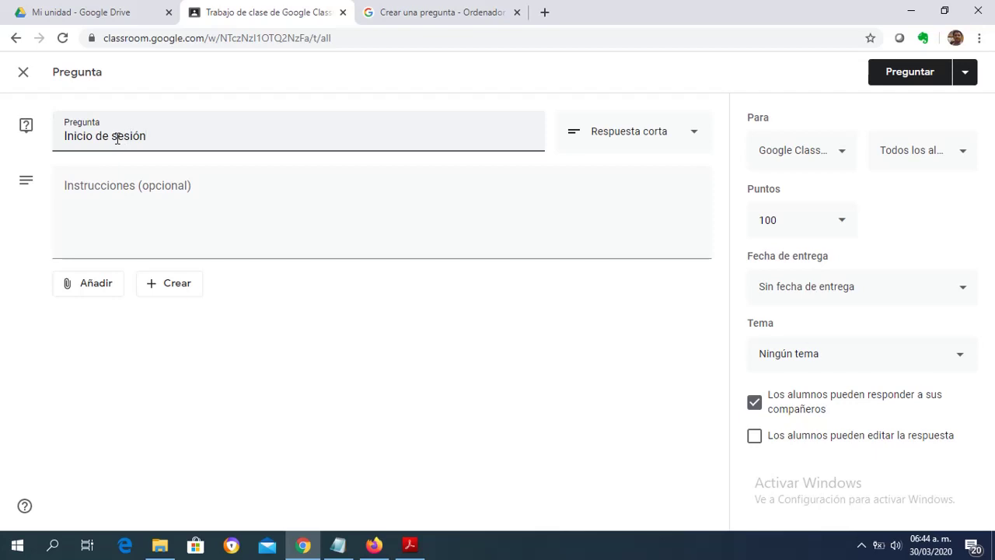
Enter the question's instructions as "Un usuario no puede iniciar sesión con:".
click(112, 192)
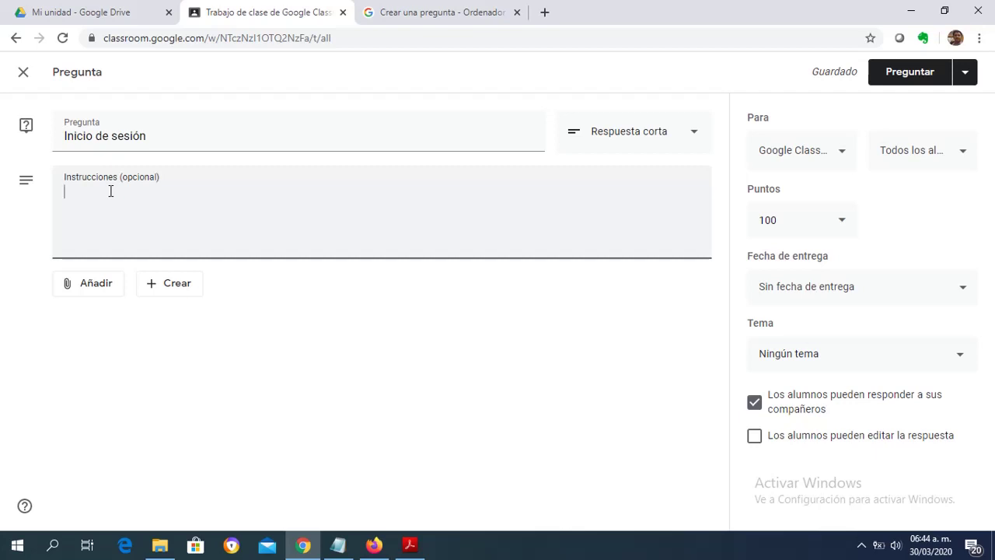
text(Un usuario d)
key(BackSpace)
text(no puede)
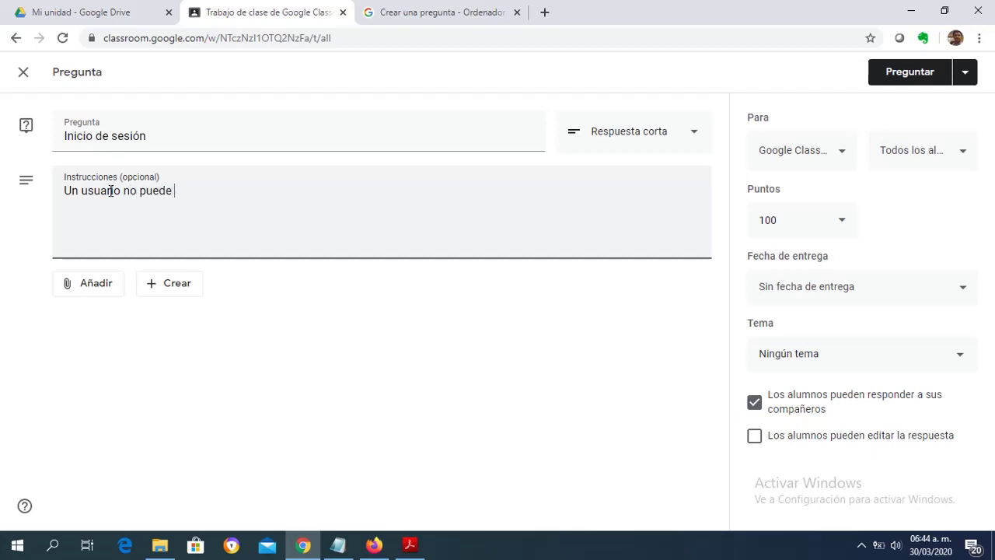
text( iniciar sesión )
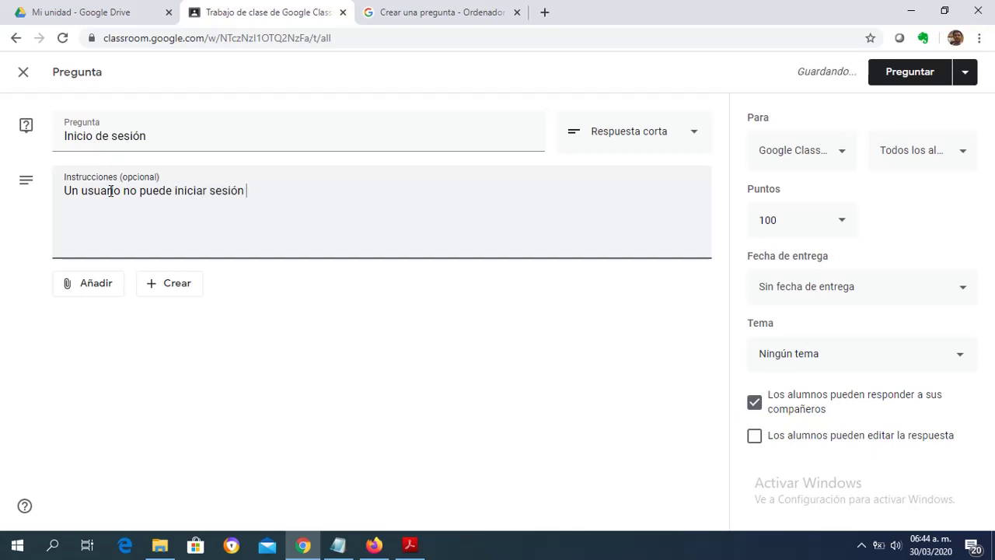
text(con:)
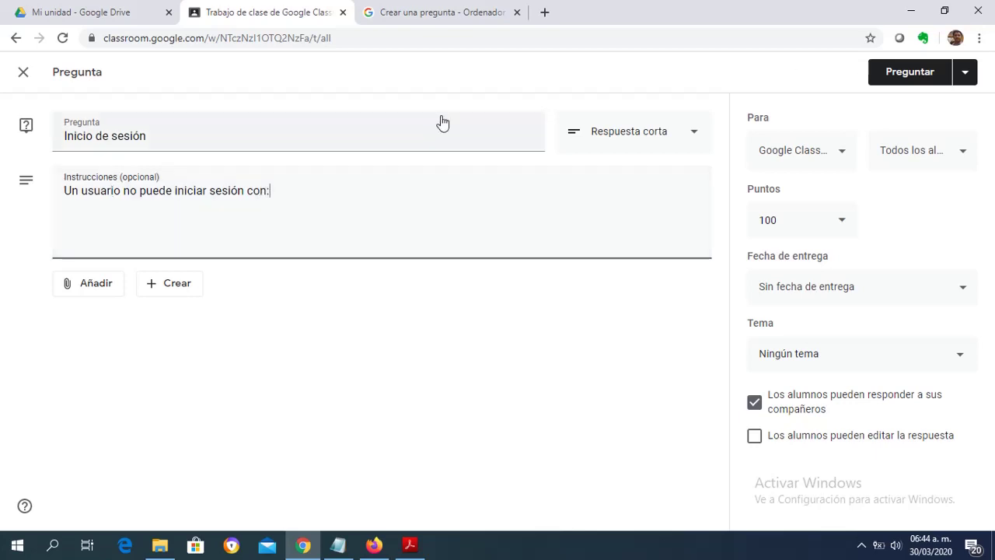
Change the question type to Selección múltiple and name the first answer option "Cuenta de centro educativo".
click(688, 137)
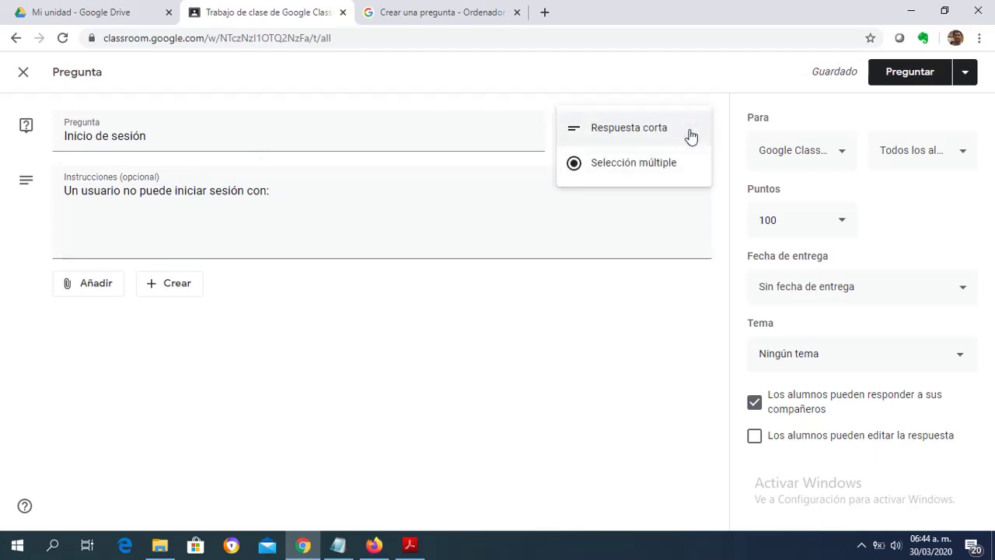
click(657, 164)
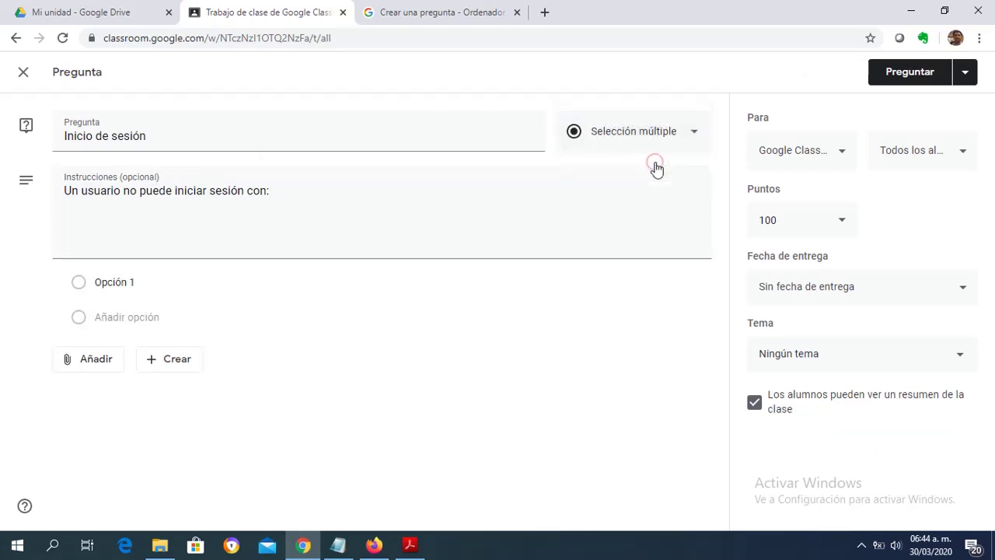
click(206, 274)
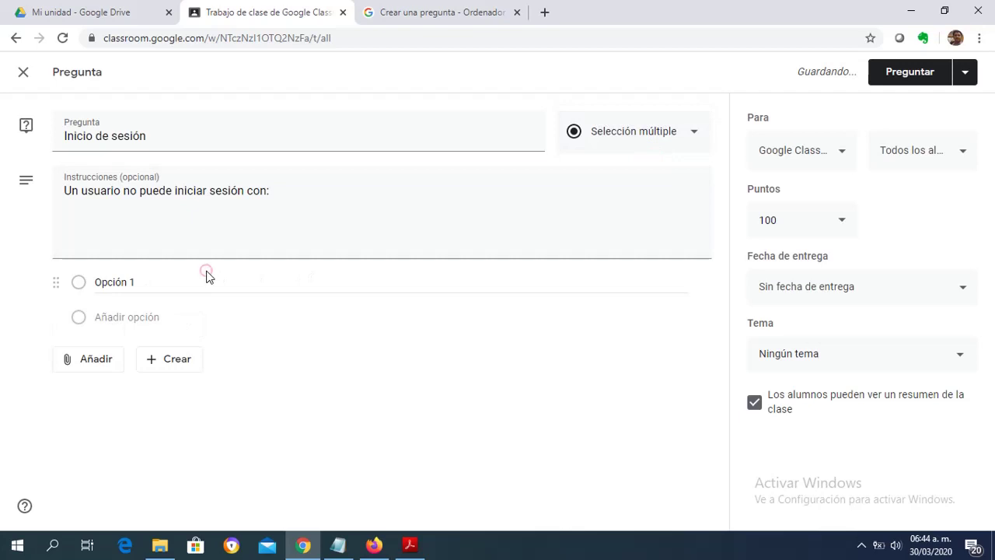
click(187, 277)
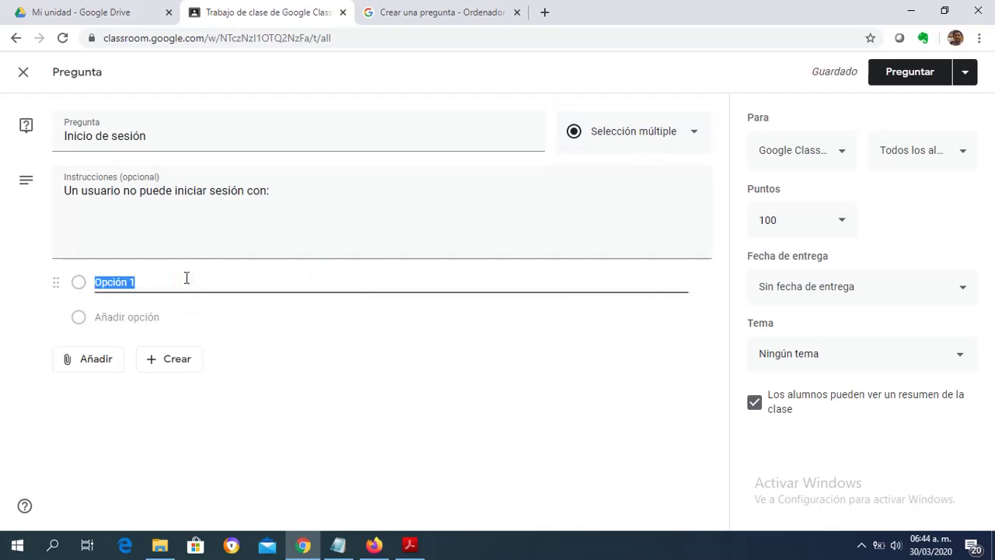
text(Cuent)
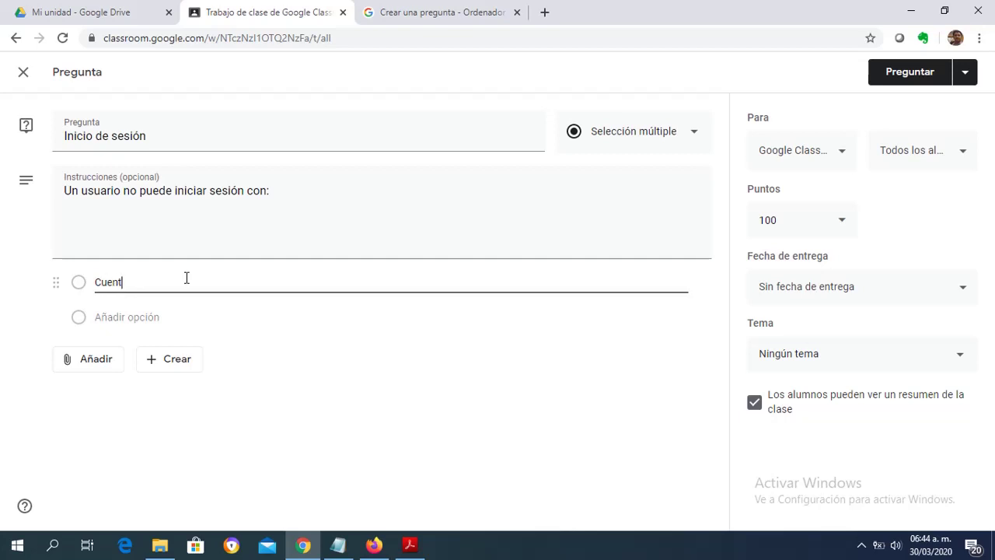
text(a de cen)
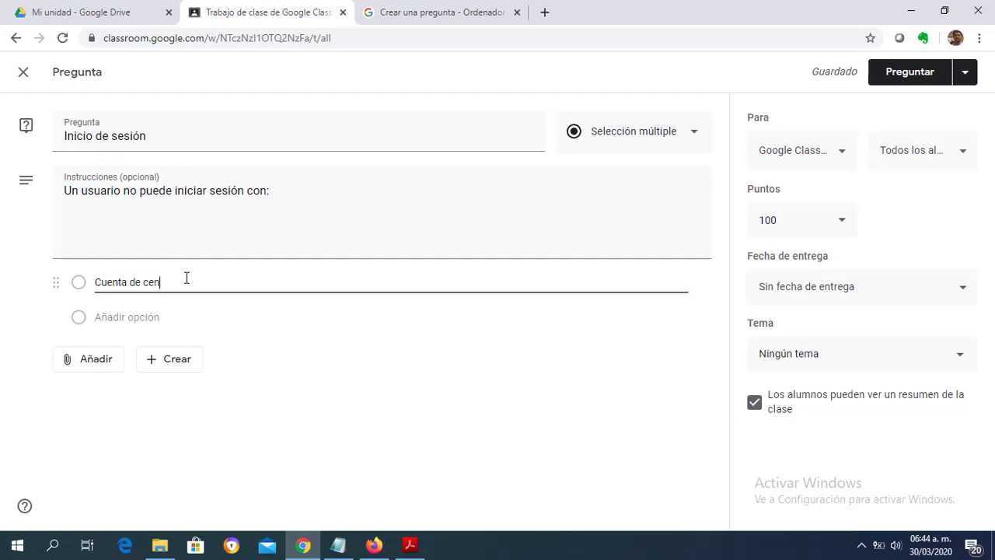
text(tro educativo)
Add a second answer option reading "Cuenta personal de google".
click(147, 318)
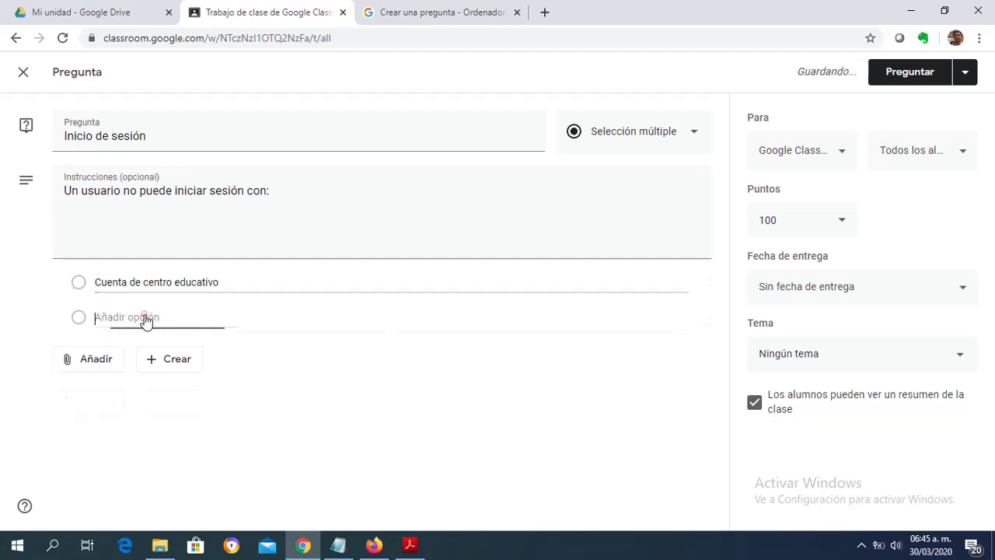
text(Cuenta )
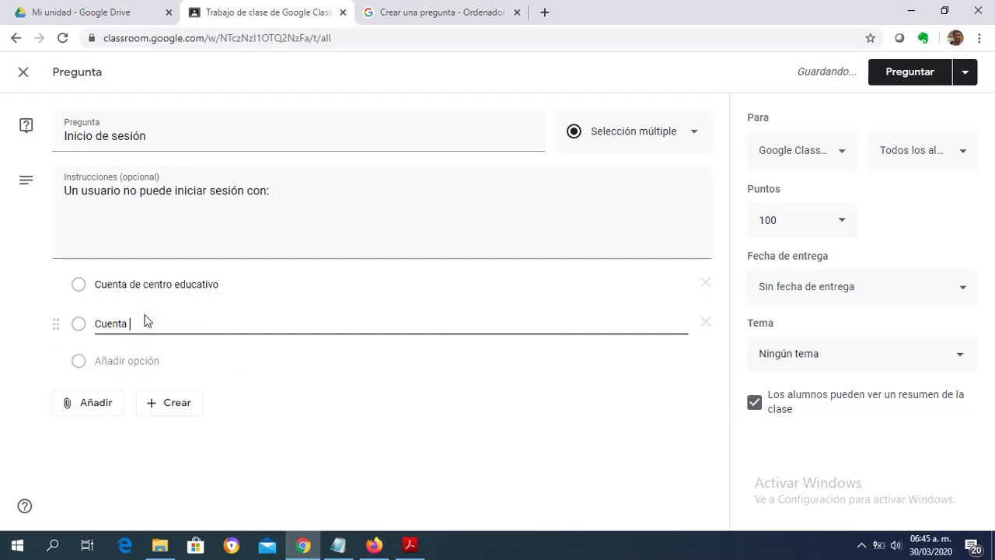
text(personal de google)
Add a third answer option reading "Cuenta Gsuite de google".
click(109, 357)
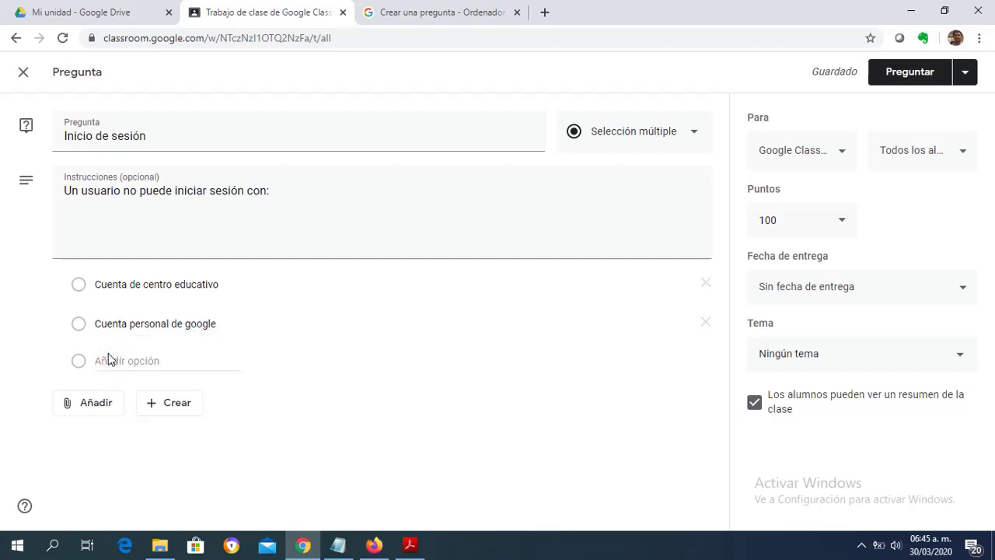
click(108, 358)
click(121, 369)
text(cuenta)
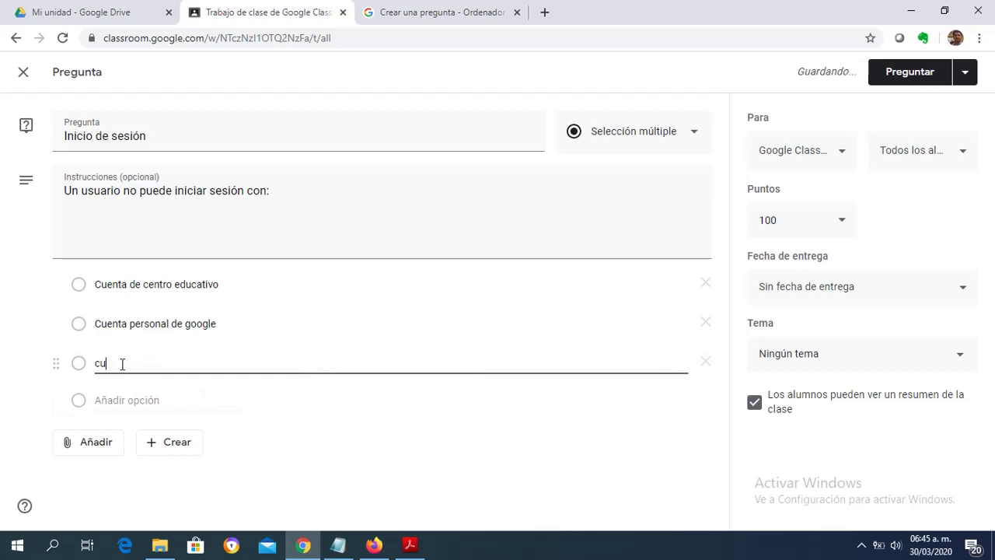
key(BackSpace)
key(BackSpace)
key(BackSpace)
key(BackSpace)
key(BackSpace)
key(BackSpace)
text(Cuenta Gsuite de google)
Add a fourth answer option reading "Cuenta de Hotmail".
click(123, 399)
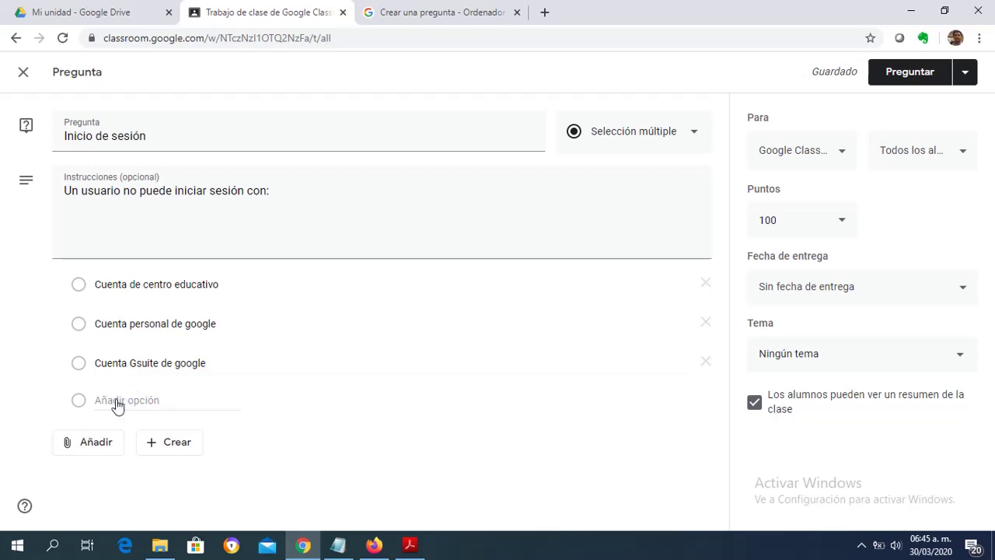
click(117, 401)
text(Cue)
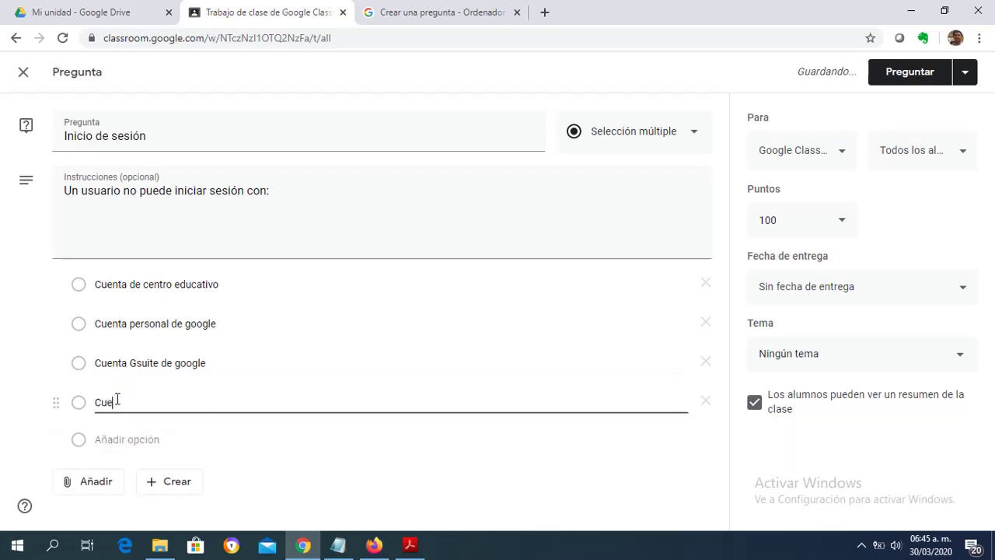
text(nta de Hotmail)
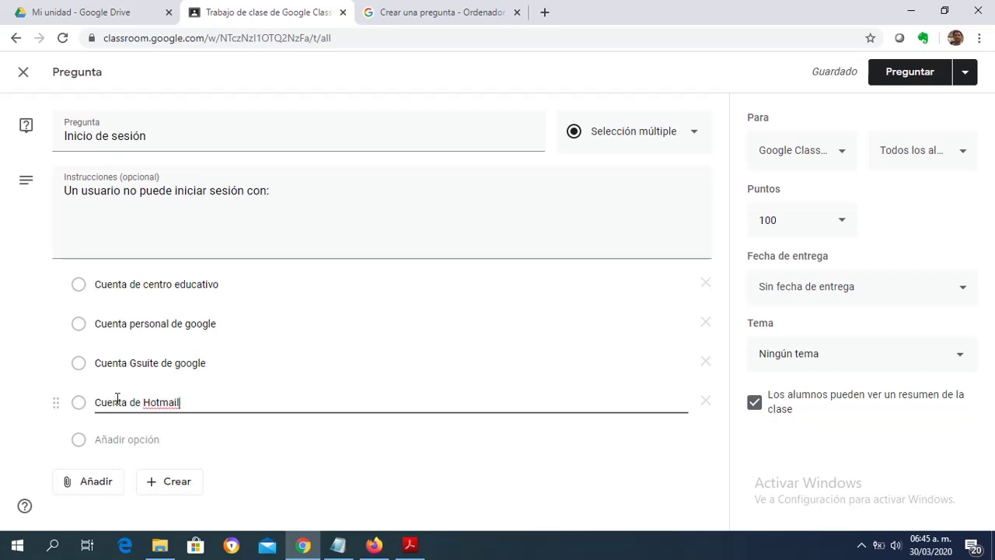
Append "(gmail)" to the end of the personal Google account option.
triple_click(226, 328)
click(227, 328)
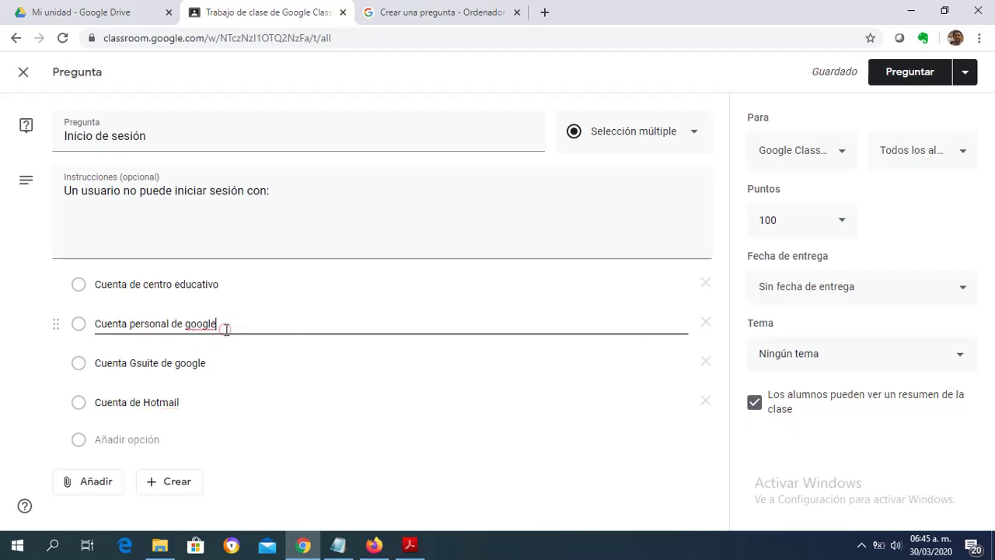
text(())
text(gmail)
Replace "no puede" in the instructions with capitalised "NO PUEDE".
double_click(135, 192)
key(BackSpace)
text(NO)
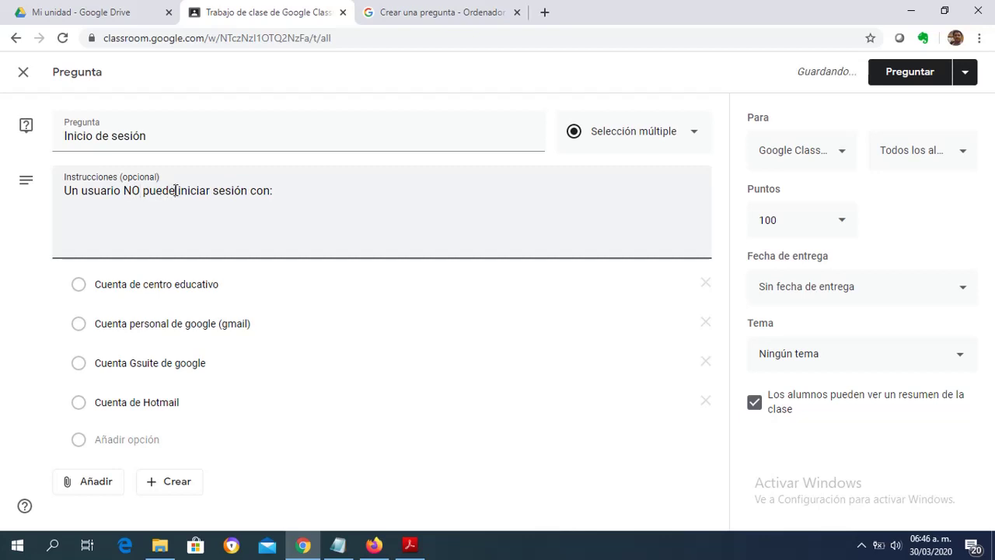
click(174, 191)
key(BackSpace)
key(BackSpace)
key(BackSpace)
key(BackSpace)
key(BackSpace)
key(BackSpace)
text(PUEDE)
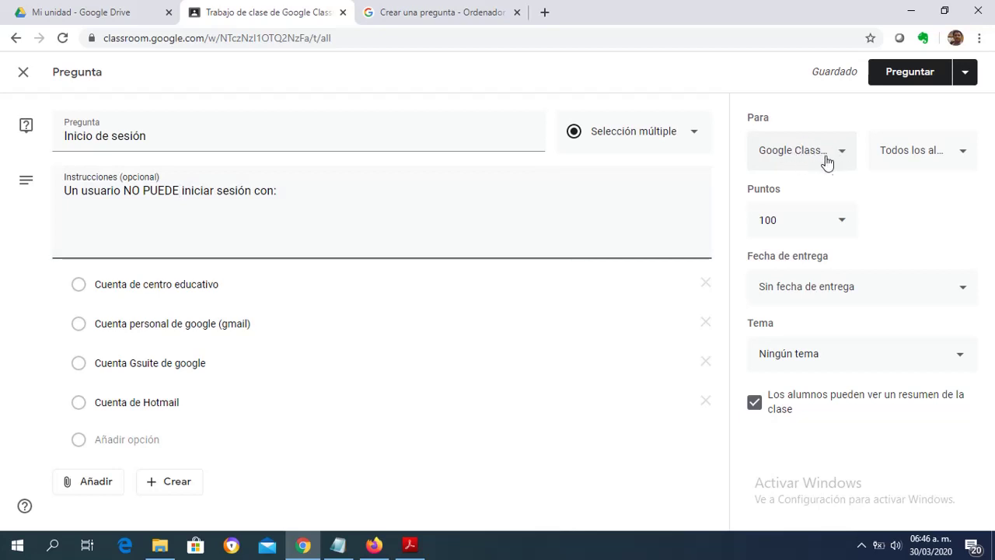
Check which students receive the question and set its points to Sin calificar.
click(931, 159)
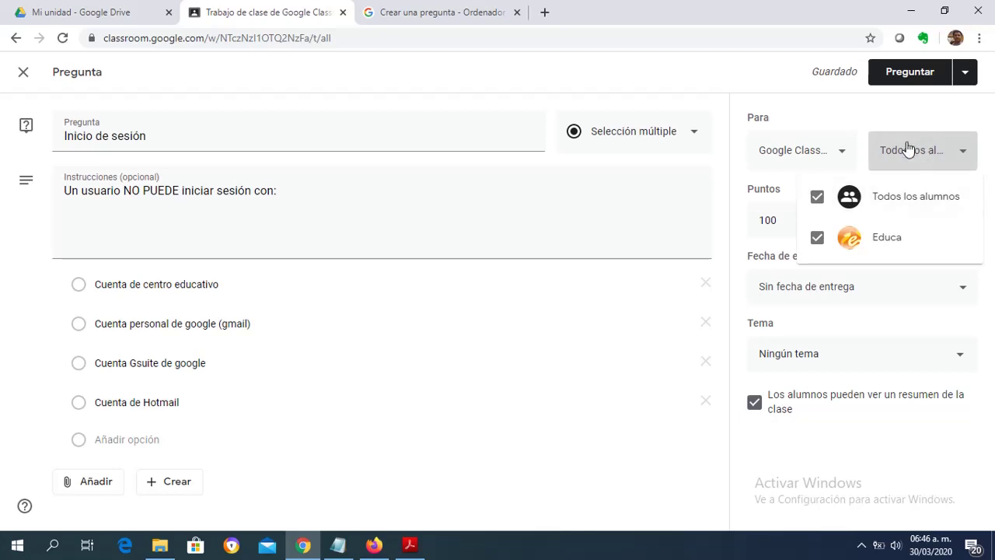
click(856, 113)
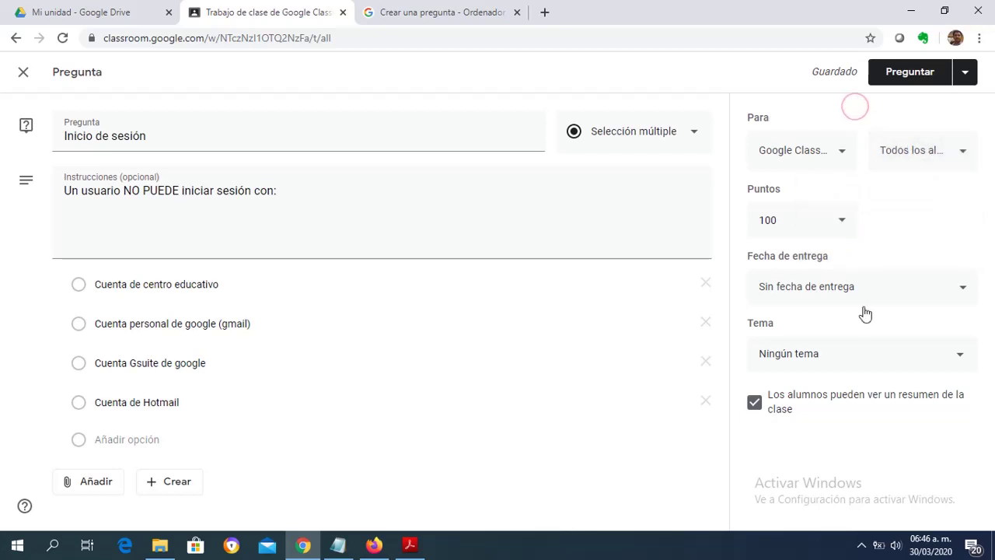
click(845, 223)
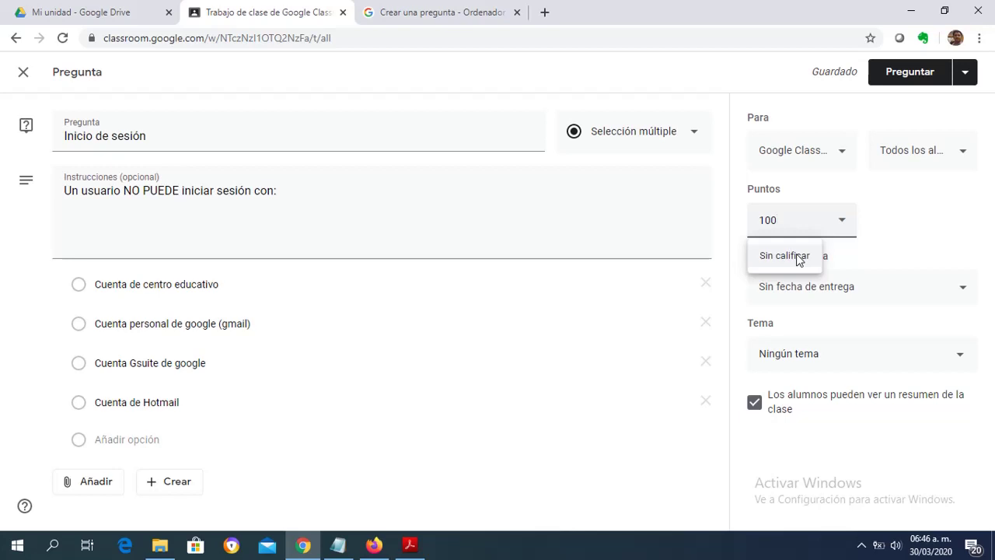
click(796, 254)
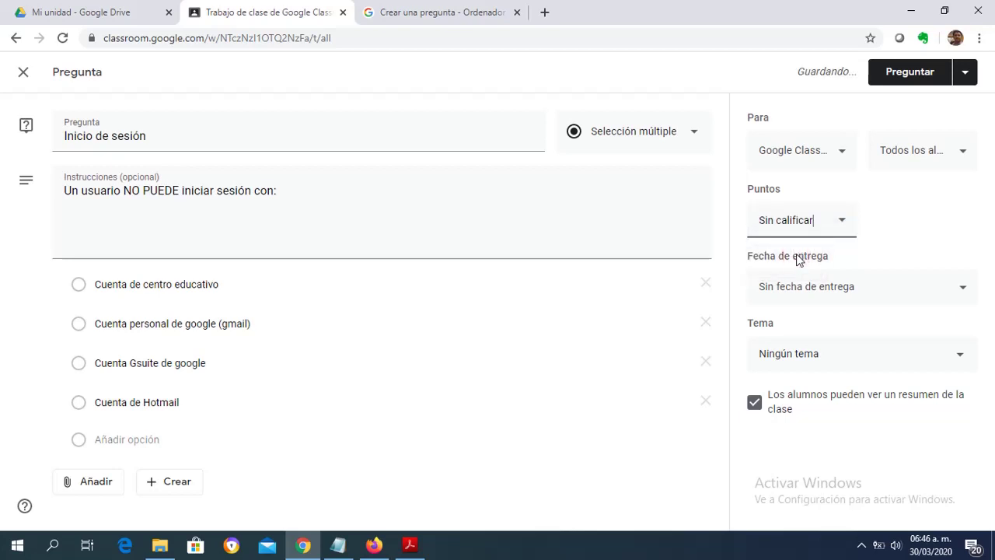
Set the question's due date to 31 March 2020 with a due time of 17:30.
click(956, 284)
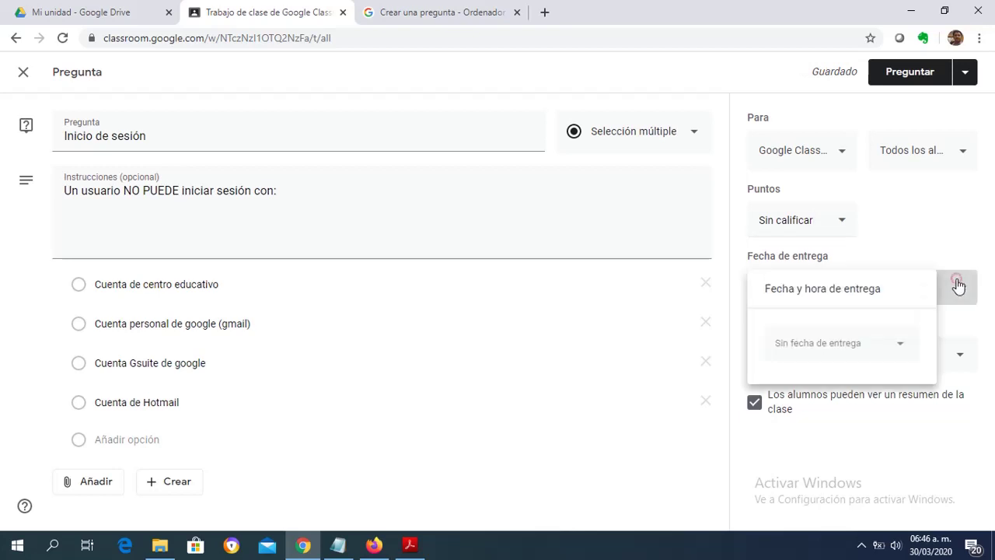
click(900, 351)
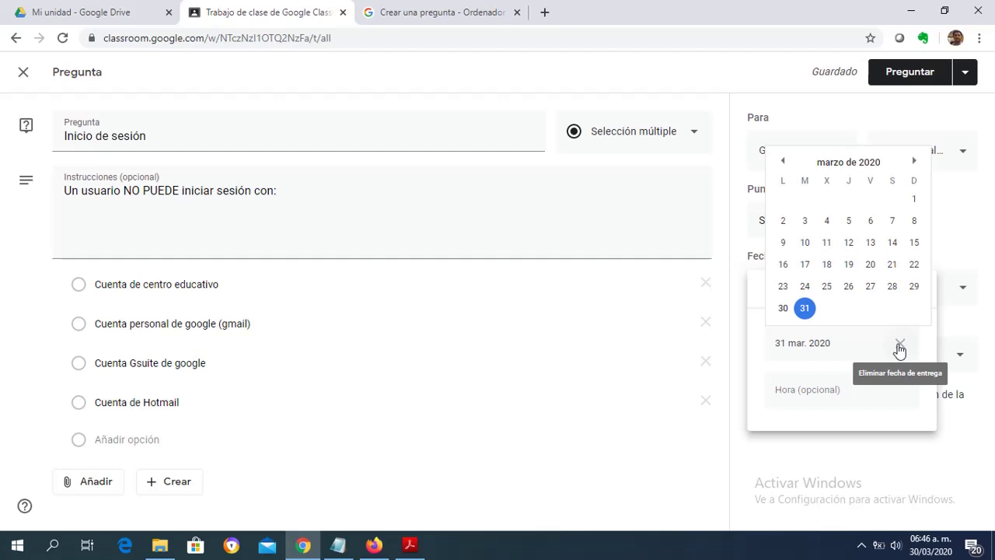
click(805, 308)
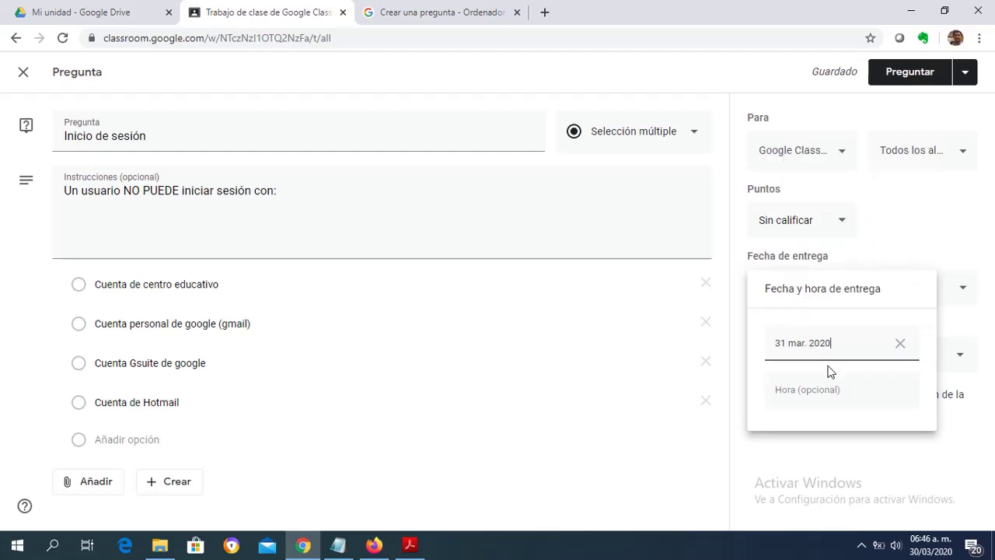
click(807, 389)
click(790, 391)
key(BackSpace)
key(BackSpace)
text(17)
click(801, 390)
key(BackSpace)
key(BackSpace)
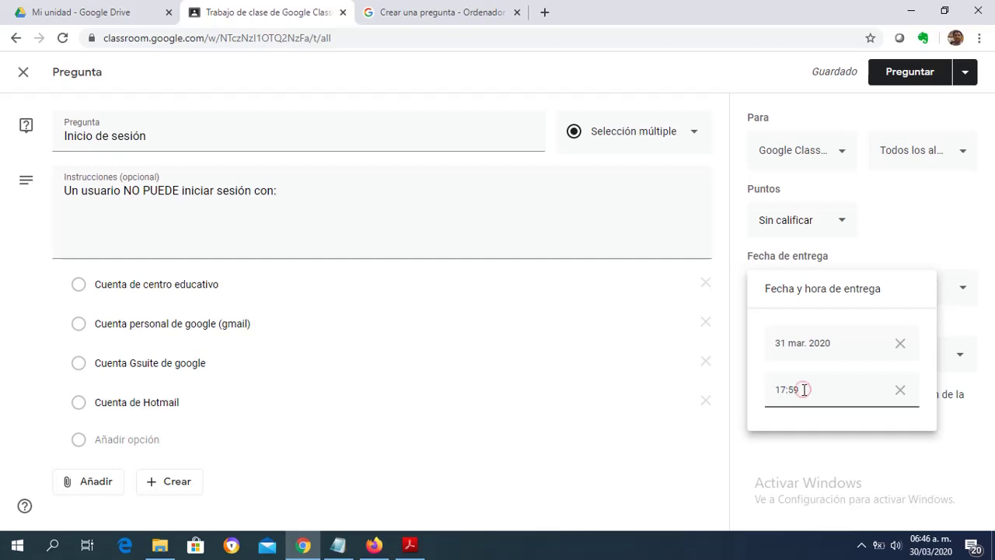
text(30)
click(812, 477)
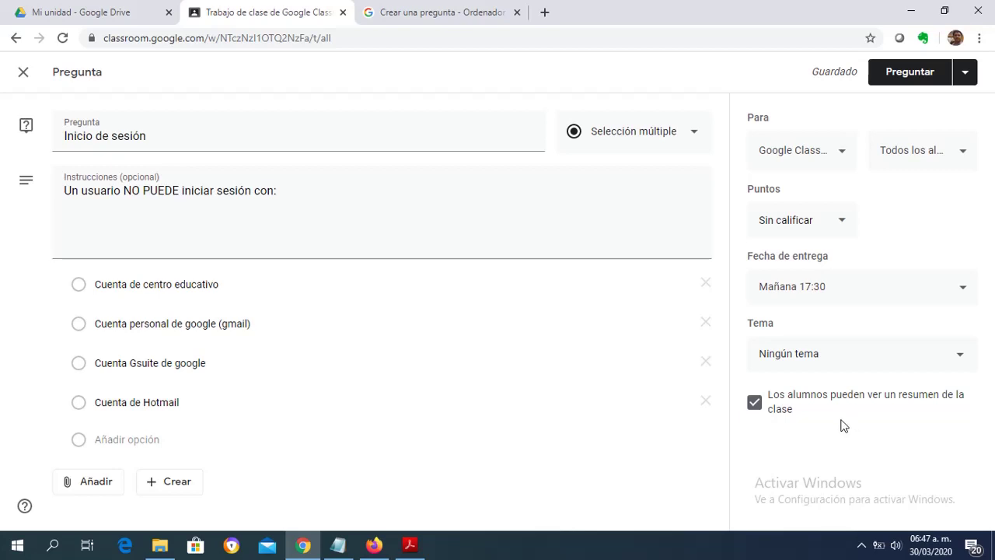
Disable the option that lets students see a class summary and publish the question to the class.
click(756, 406)
click(894, 74)
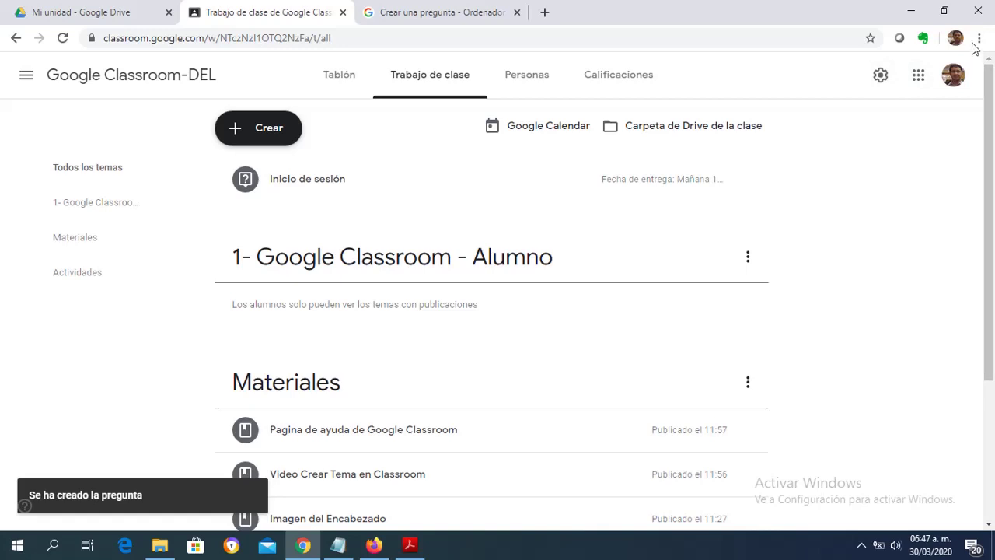
drag(991, 128, 992, 311)
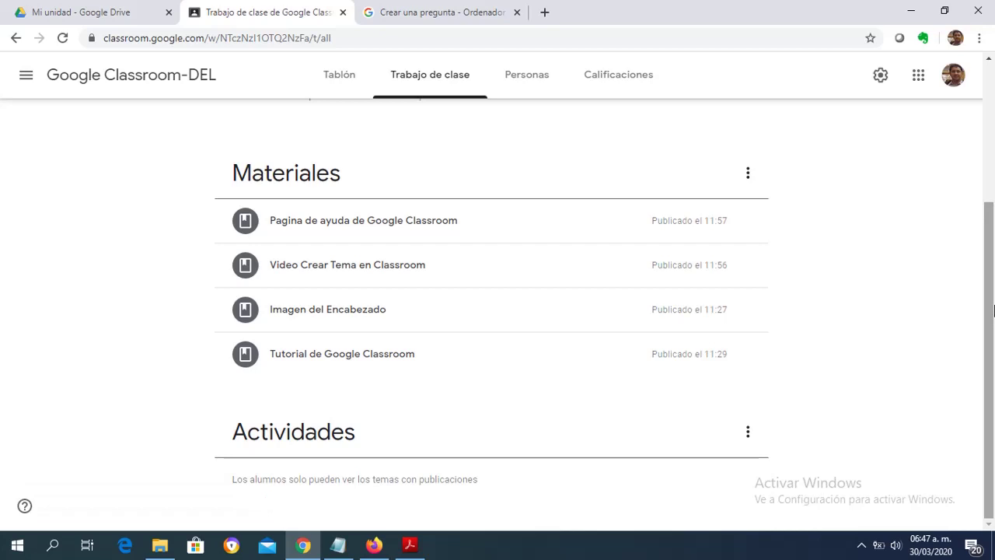
Check the published question in the class stream (Tablón), and return to the classwork list.
drag(994, 300, 994, 130)
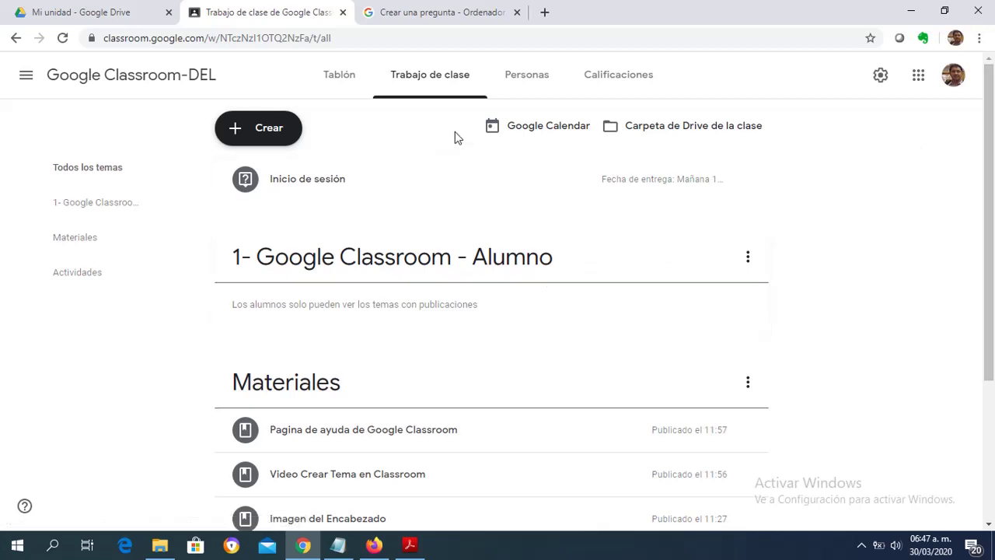
click(337, 84)
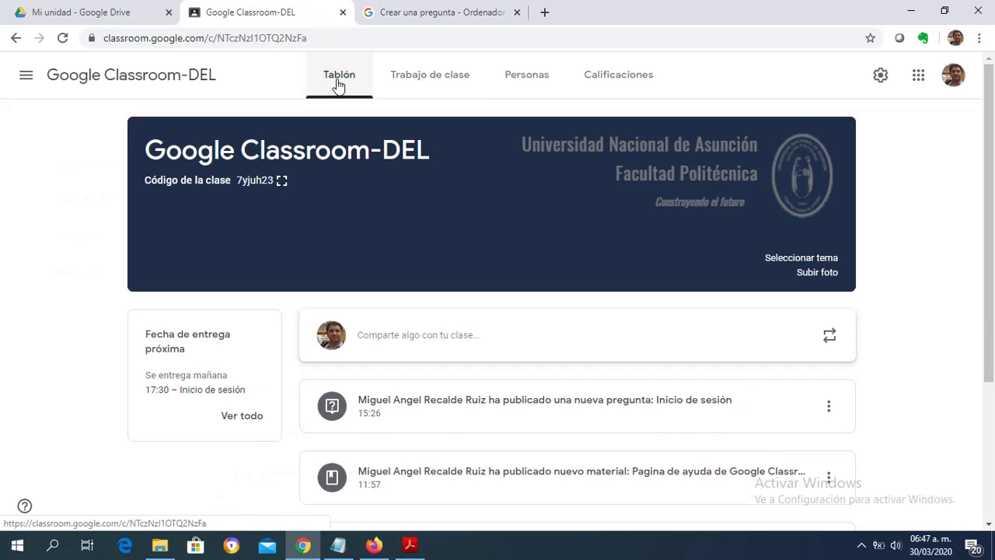
click(436, 89)
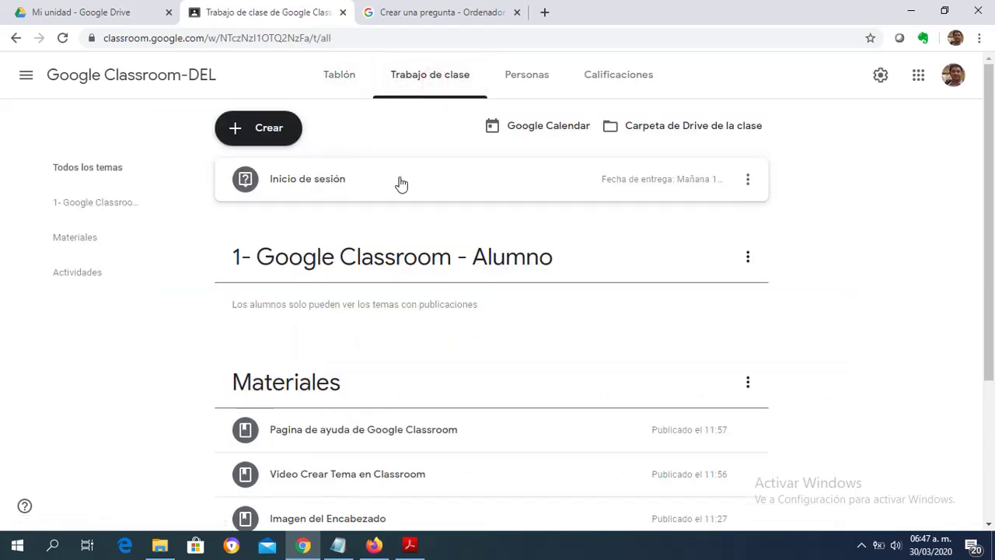
Edit the "Inicio de sesión" question to assign it to the Actividades topic, save it and check its place in the classwork list.
click(751, 187)
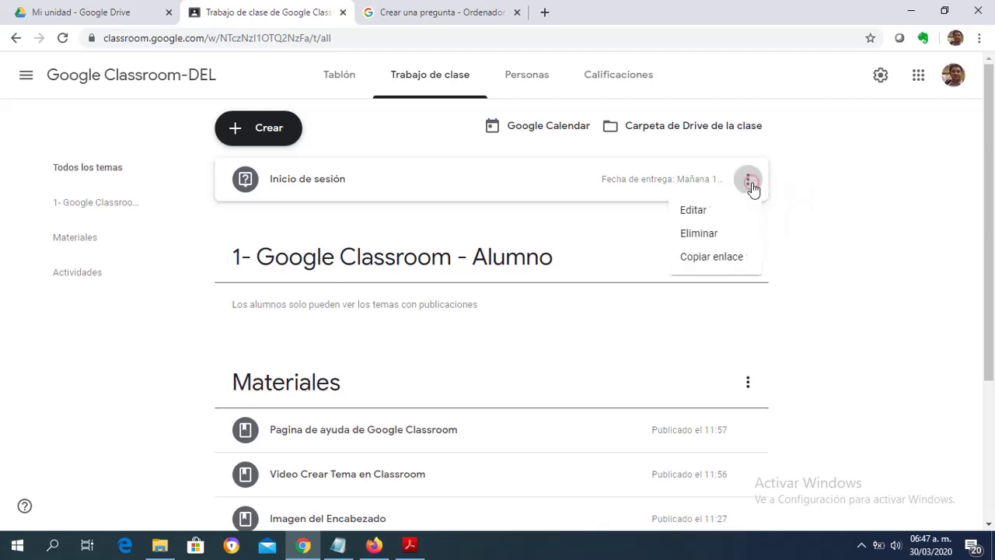
click(709, 219)
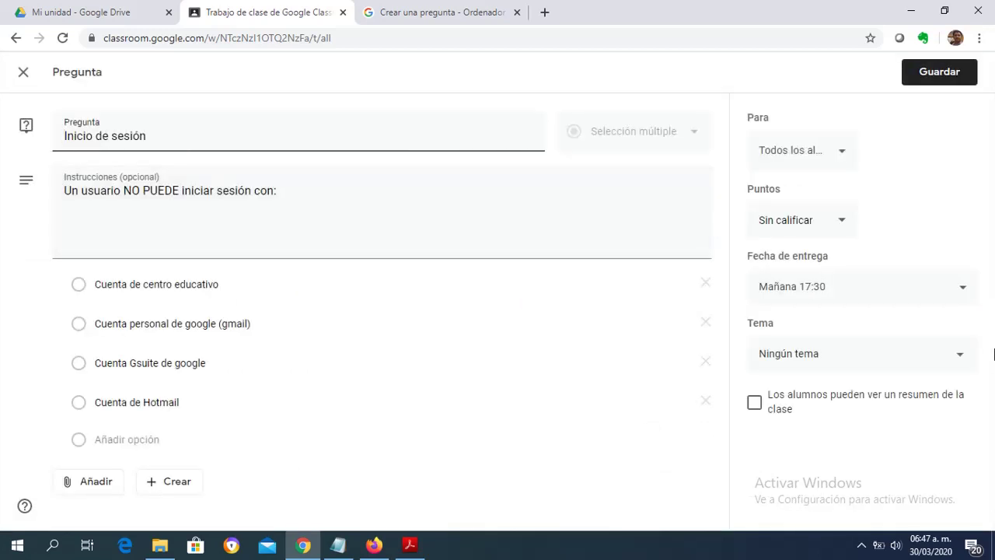
click(954, 206)
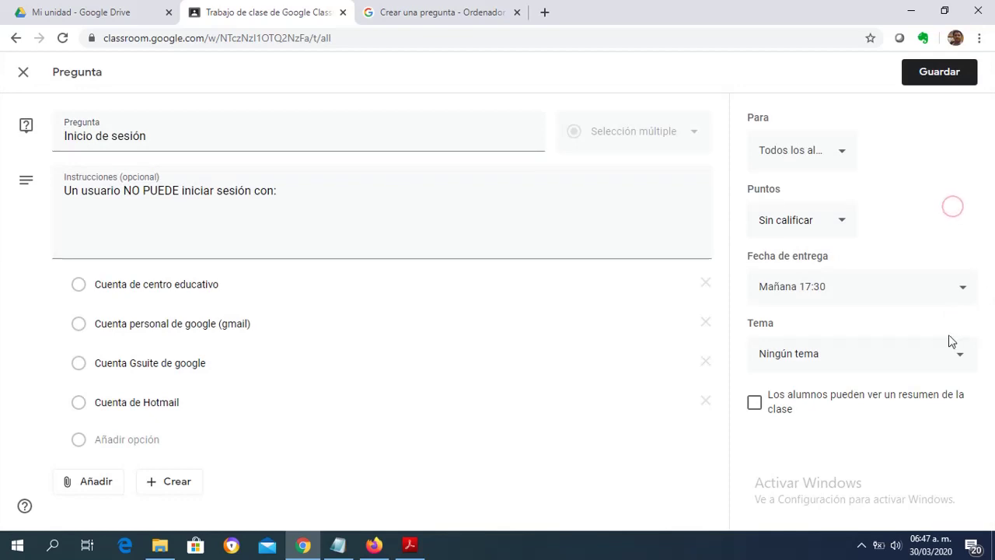
click(949, 355)
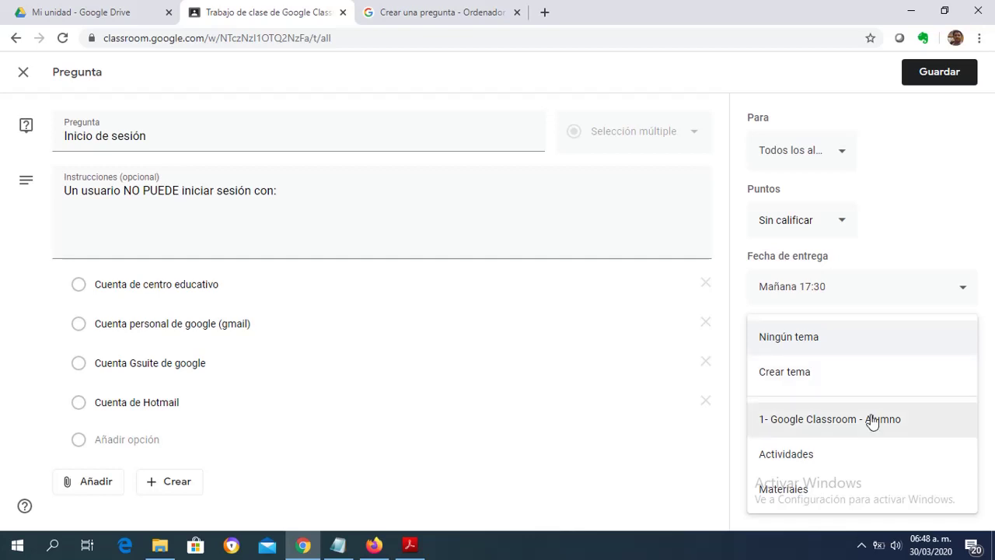
click(811, 464)
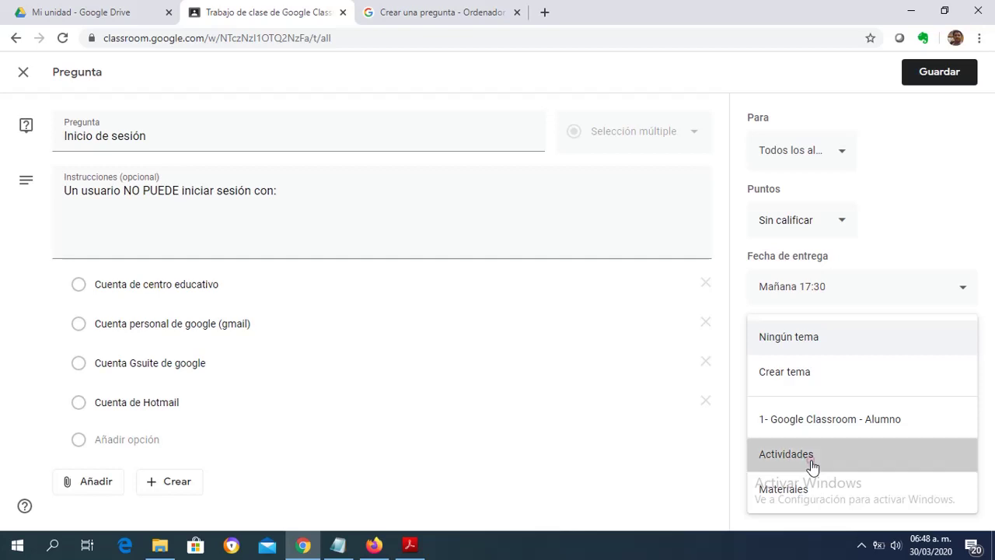
click(928, 74)
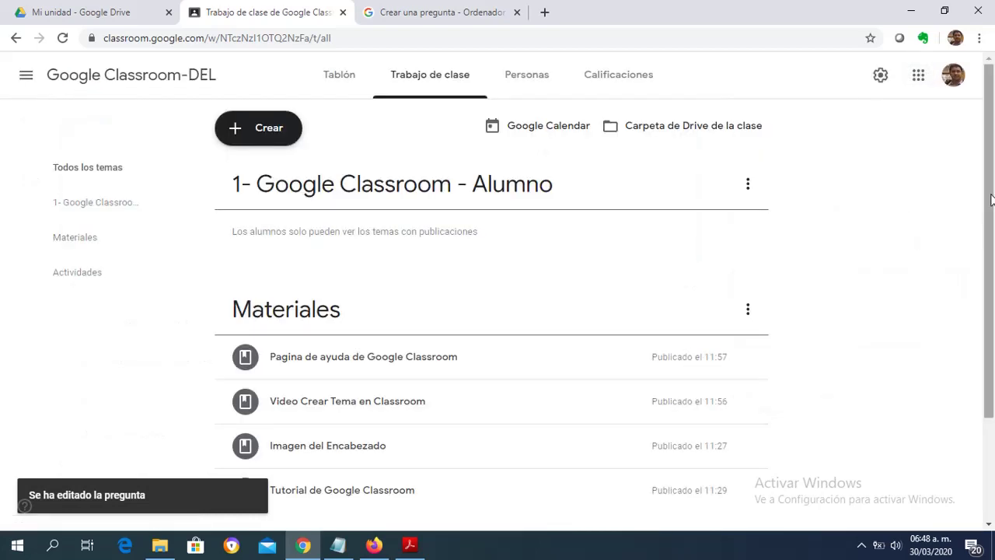
drag(991, 201, 992, 321)
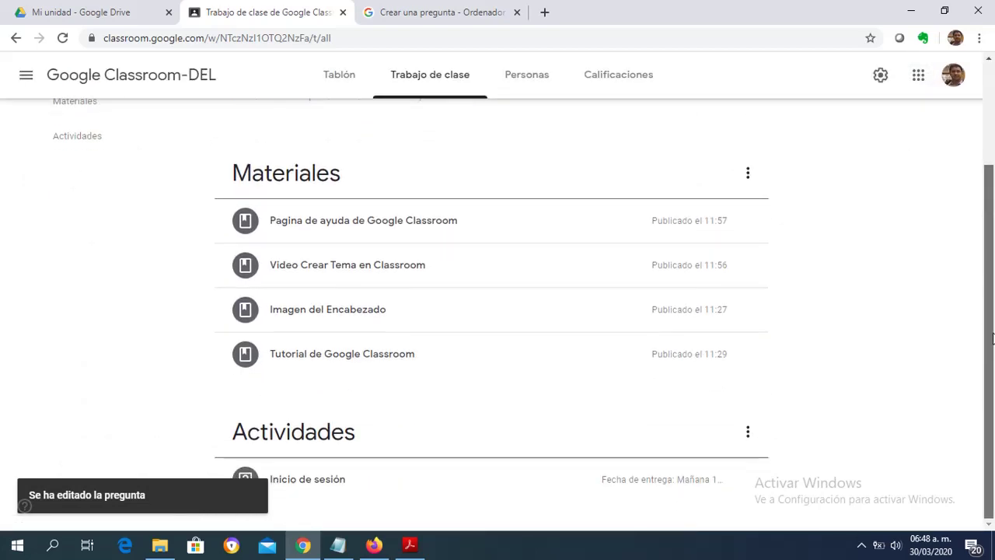